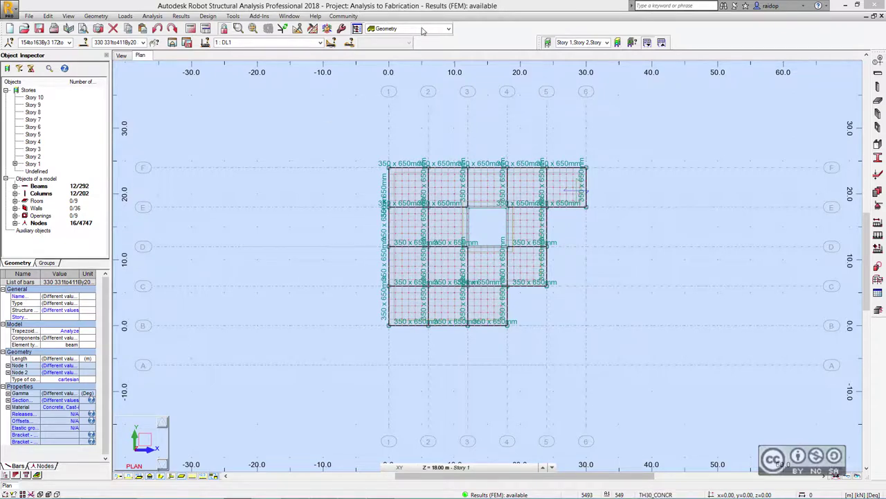
Step: Switch Robot to the RC Design > RC Members - required reinf. layout
{"action": "left_click", "coordinate": [423, 32]}
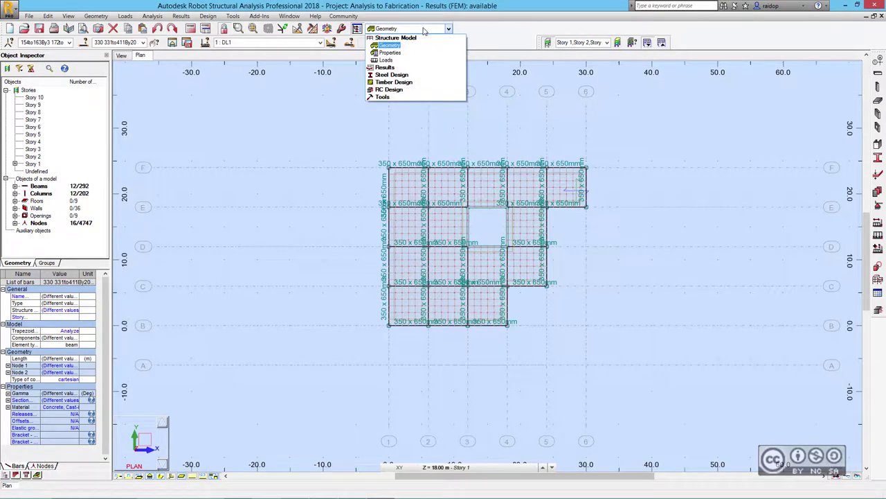
{"action": "left_click", "coordinate": [389, 90]}
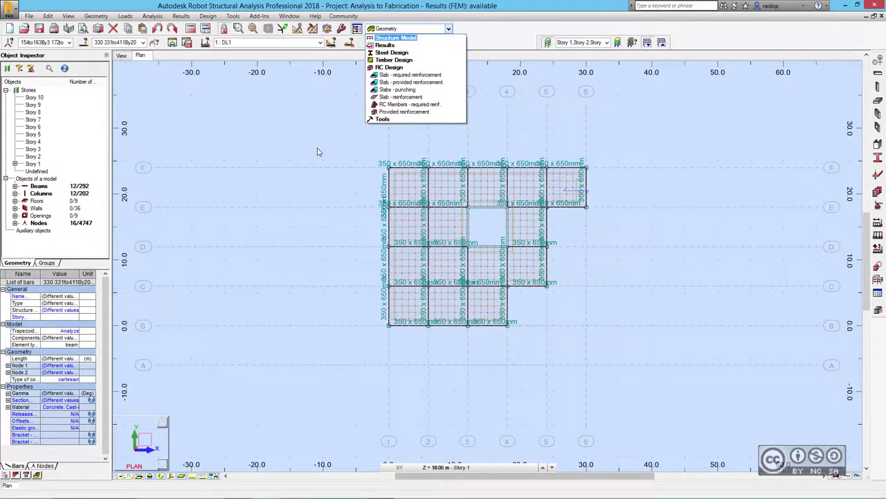
{"action": "left_click", "coordinate": [405, 105]}
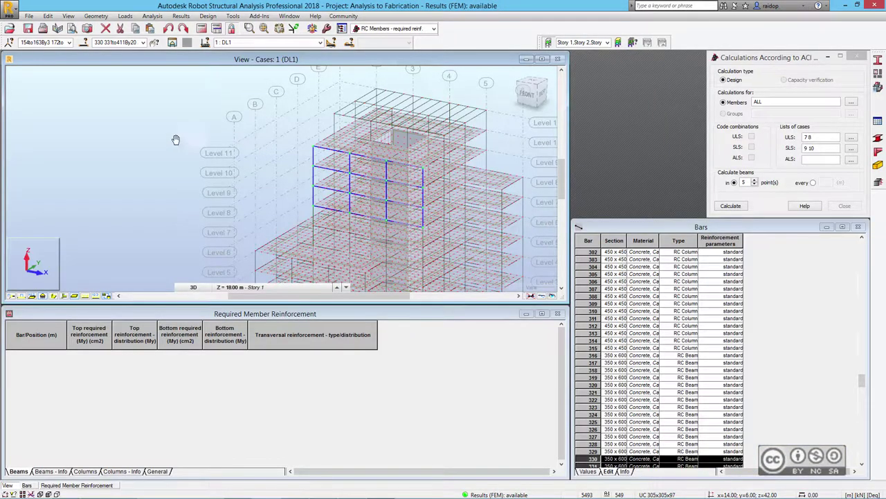
Step: Zoom in on the frame and display the members as solid section shapes
{"action": "scroll", "coordinate": [312, 192], "scroll_direction": "up", "scroll_amount": 3}
{"action": "scroll", "coordinate": [311, 192], "scroll_direction": "up", "scroll_amount": 2}
{"action": "scroll", "coordinate": [362, 225], "scroll_direction": "down", "scroll_amount": 1}
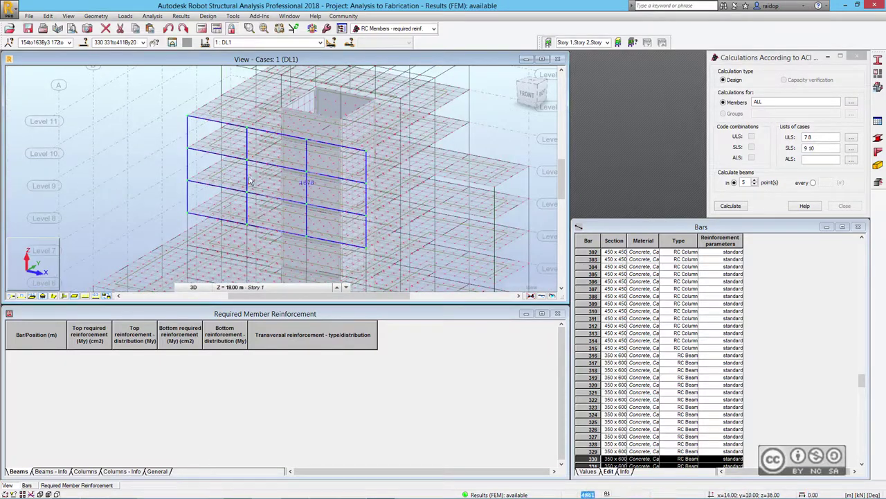
{"action": "scroll", "coordinate": [312, 201], "scroll_direction": "down", "scroll_amount": 1}
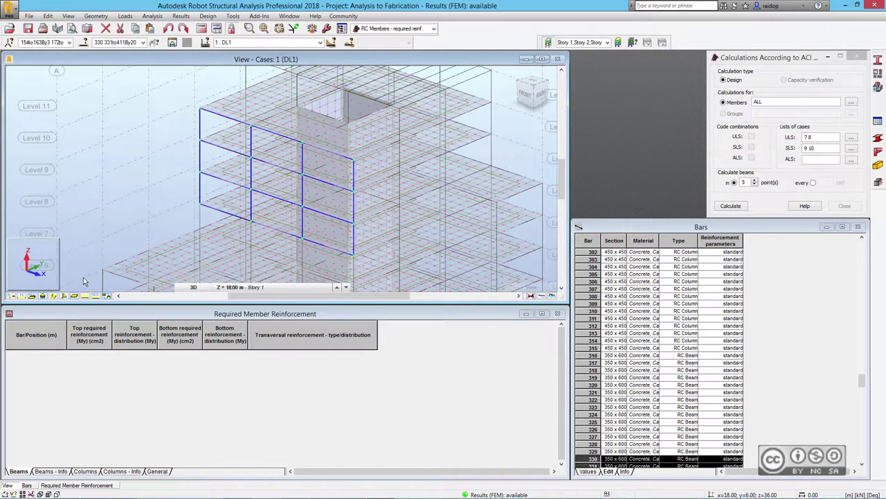
{"action": "left_click", "coordinate": [53, 296]}
{"action": "left_click", "coordinate": [760, 61]}
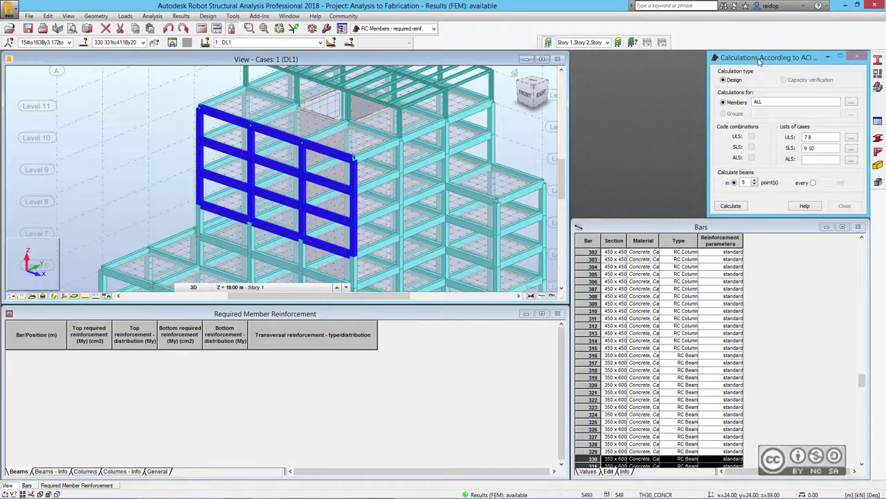
Step: Copy the selected bars into the Members field of the ACI calculation dialog
{"action": "right_click", "coordinate": [126, 43]}
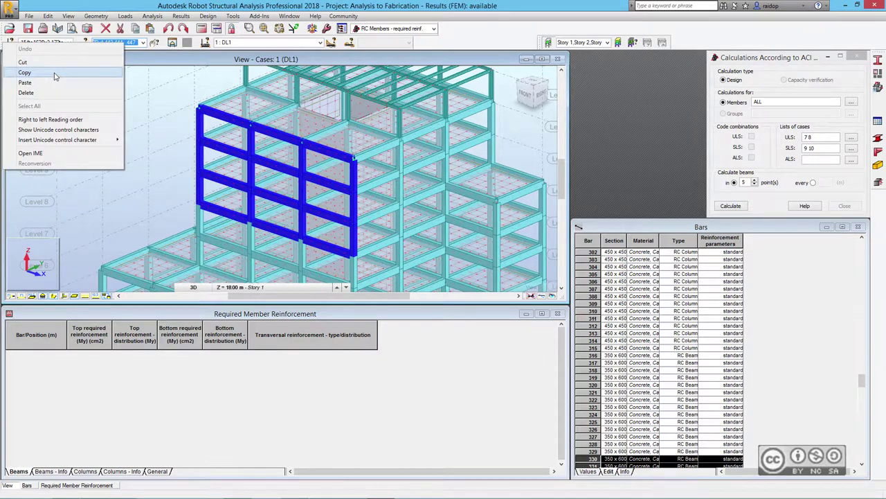
{"action": "left_click", "coordinate": [55, 76]}
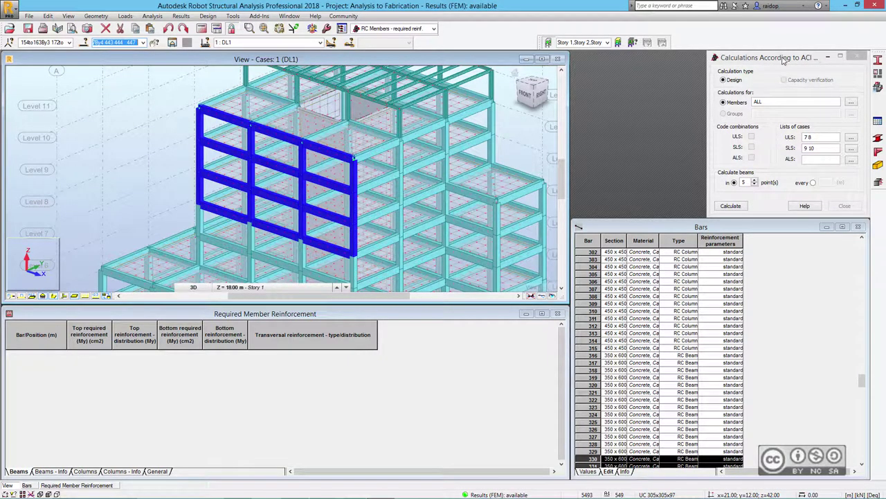
{"action": "double_click", "coordinate": [769, 102]}
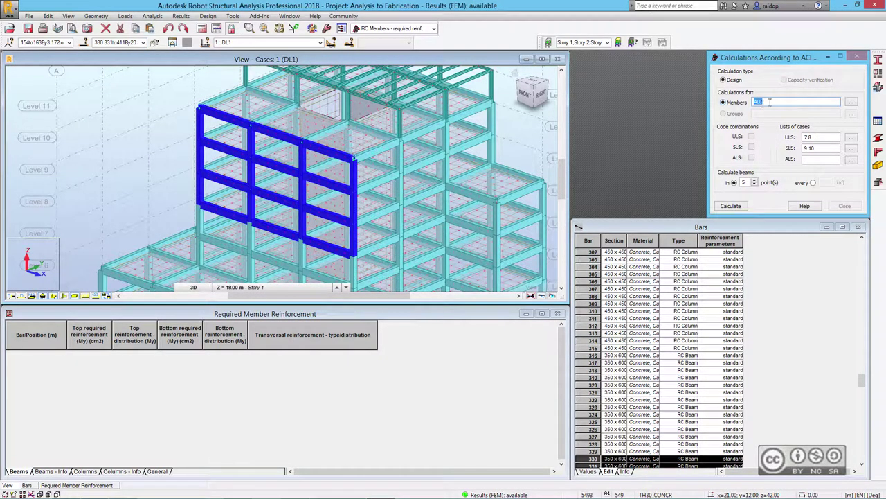
{"action": "right_click", "coordinate": [769, 102]}
{"action": "left_click", "coordinate": [700, 145]}
Step: Calculate required reinforcement, close the report and browse the results table sheets
{"action": "left_click", "coordinate": [731, 206]}
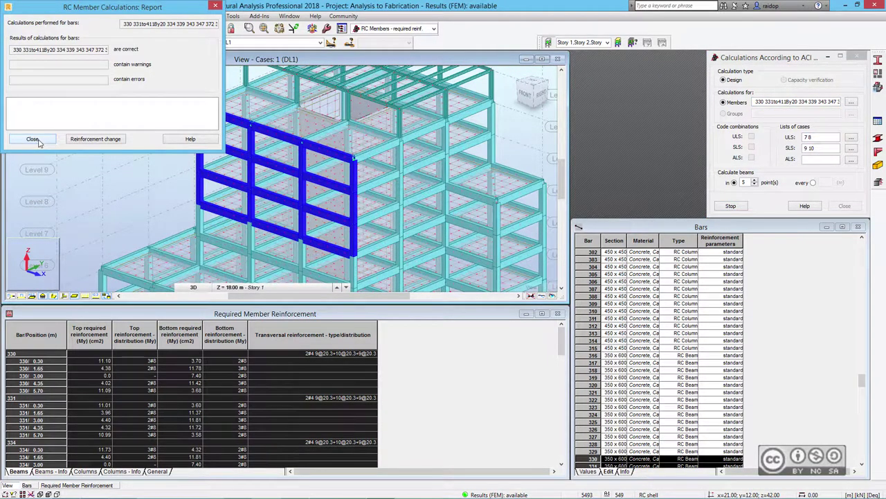
{"action": "left_click", "coordinate": [35, 139]}
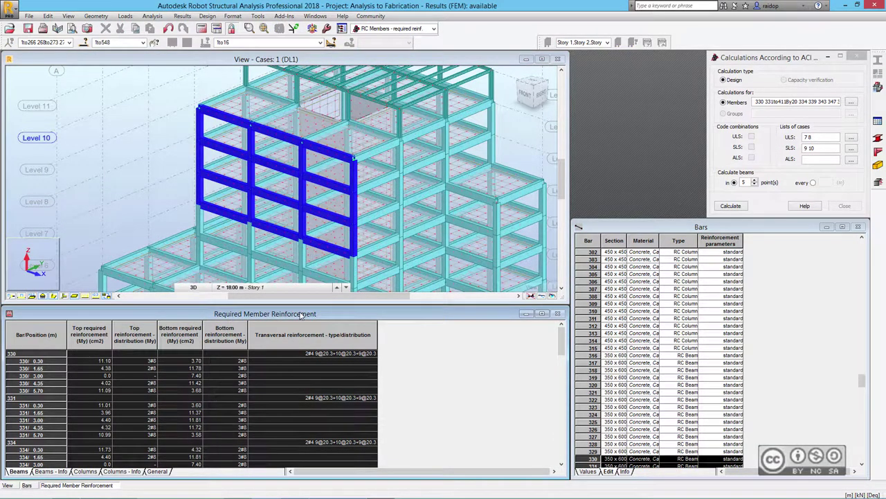
{"action": "left_click", "coordinate": [46, 476]}
Step: Open the project Analysis to Fabrication.rvt in Revit
{"action": "left_click", "coordinate": [84, 476]}
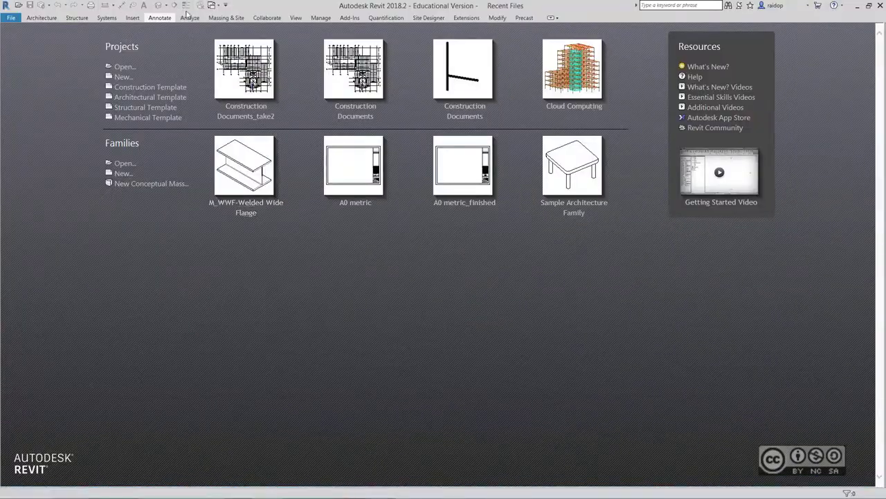
{"action": "key", "text": "ctrl+o"}
{"action": "left_click", "coordinate": [315, 211]}
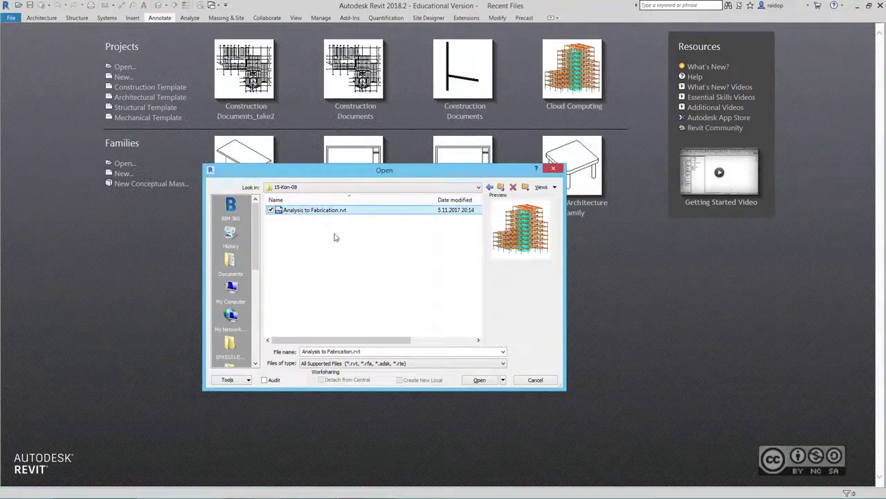
{"action": "left_click", "coordinate": [479, 379]}
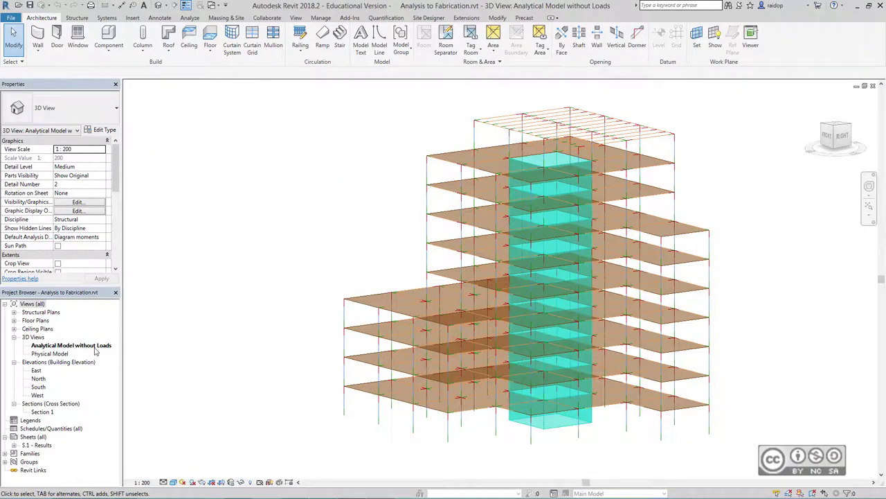
Step: Launch the Robot Structural Analysis Link with Update model and results selected
{"action": "left_click", "coordinate": [190, 17]}
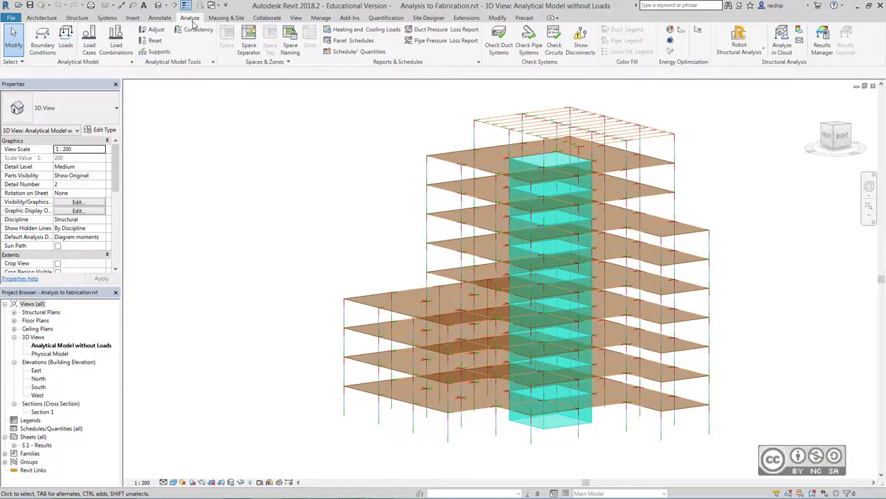
{"action": "left_click", "coordinate": [741, 54]}
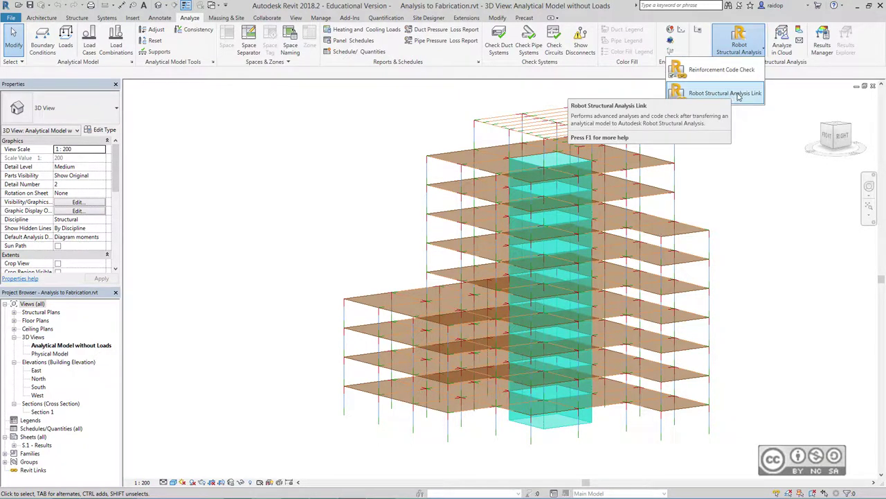
{"action": "left_click", "coordinate": [745, 93]}
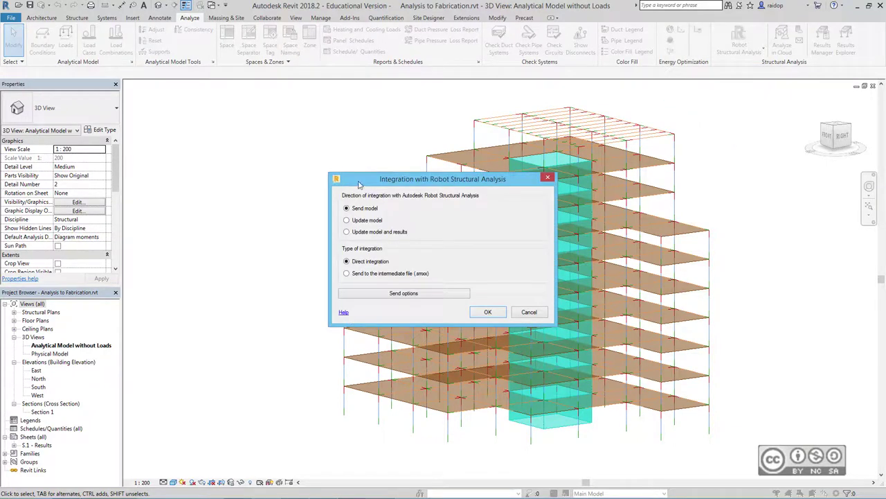
{"action": "left_click", "coordinate": [357, 232]}
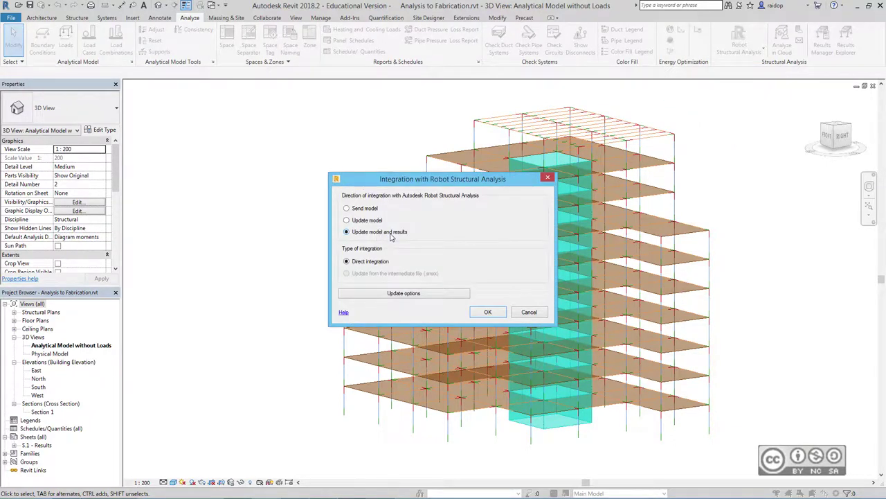
{"action": "left_click", "coordinate": [487, 312]}
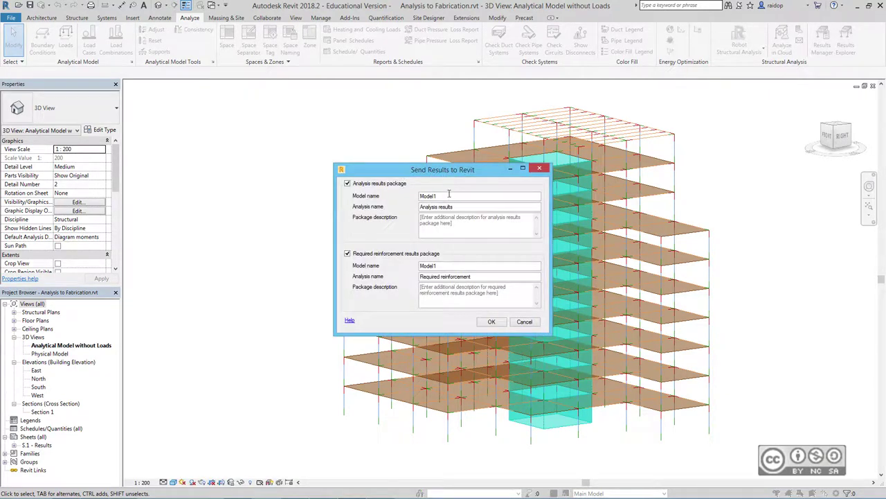
Step: Name both the analysis and reinforcement result packages 'RSA Model'
{"action": "double_click", "coordinate": [440, 196]}
{"action": "type", "text": "RSA M"}
{"action": "key", "text": "ctrl+a"}
{"action": "key", "text": "ctrl+c"}
{"action": "left_click_drag", "start_coordinate": [451, 264], "coordinate": [399, 264]}
{"action": "key", "text": "ctrl+v"}
Step: Import the Robot results without the events report, check packages in Results Manager, open Results Explorer
{"action": "left_click", "coordinate": [493, 322]}
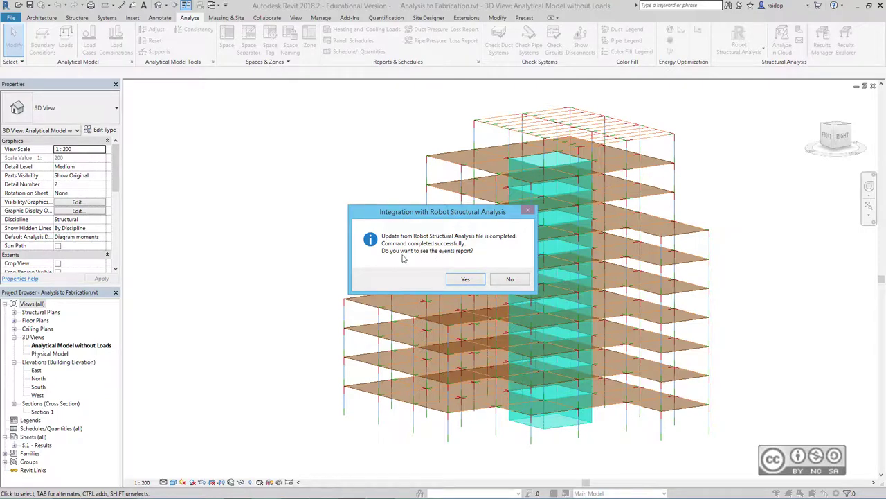
{"action": "left_click", "coordinate": [507, 279]}
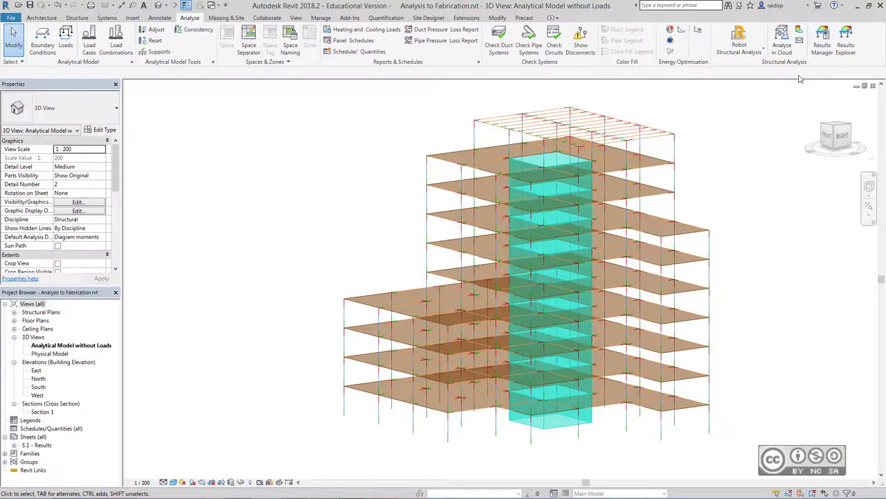
{"action": "left_click", "coordinate": [823, 46]}
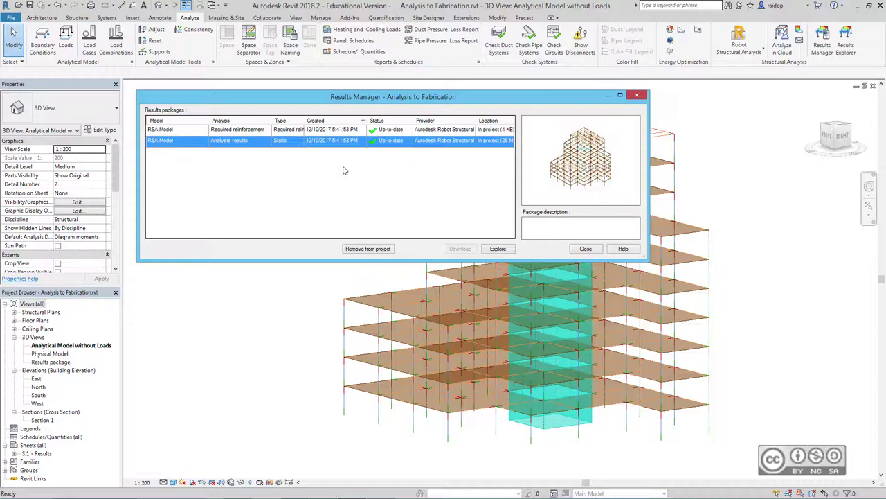
{"action": "left_click", "coordinate": [176, 131]}
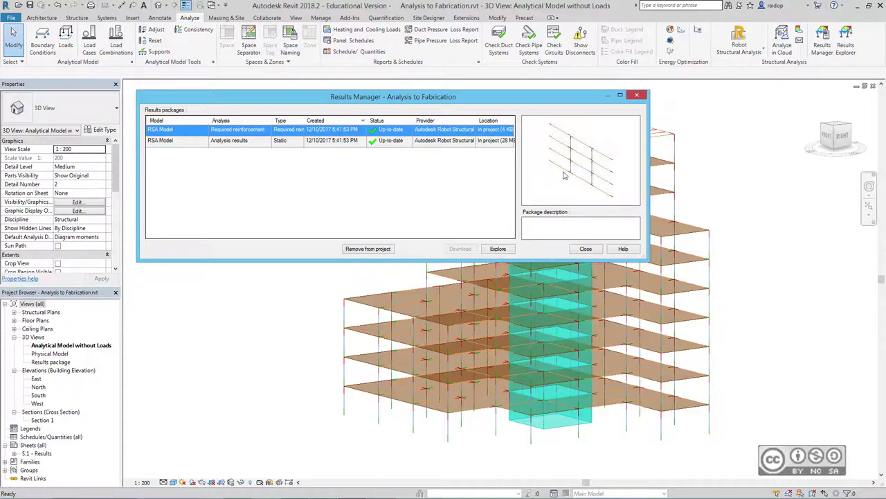
{"action": "left_click", "coordinate": [586, 249]}
{"action": "left_click", "coordinate": [847, 43]}
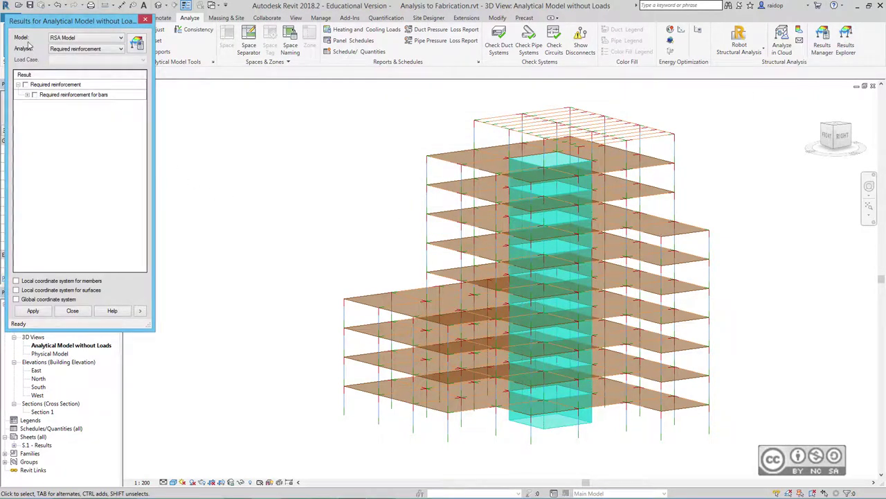
Step: Show surface Displacement UZ from the Analysis results on the model
{"action": "left_click", "coordinate": [83, 48]}
{"action": "left_click", "coordinate": [73, 57]}
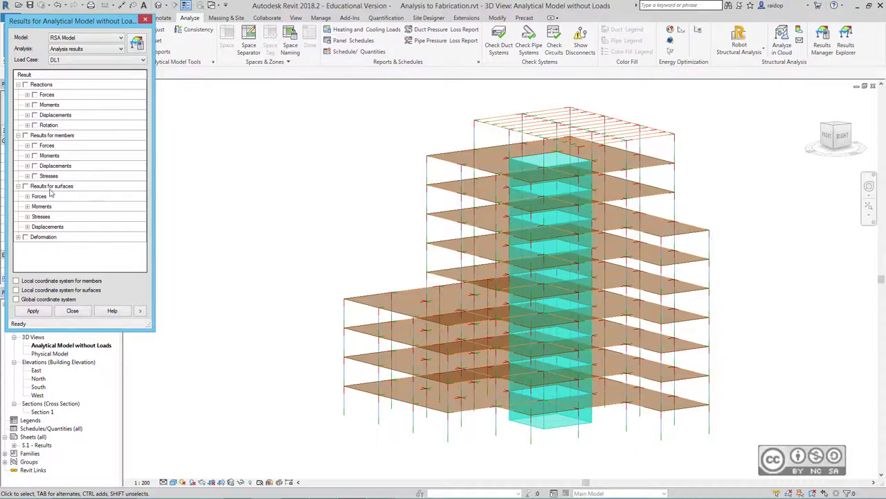
{"action": "left_click", "coordinate": [27, 226]}
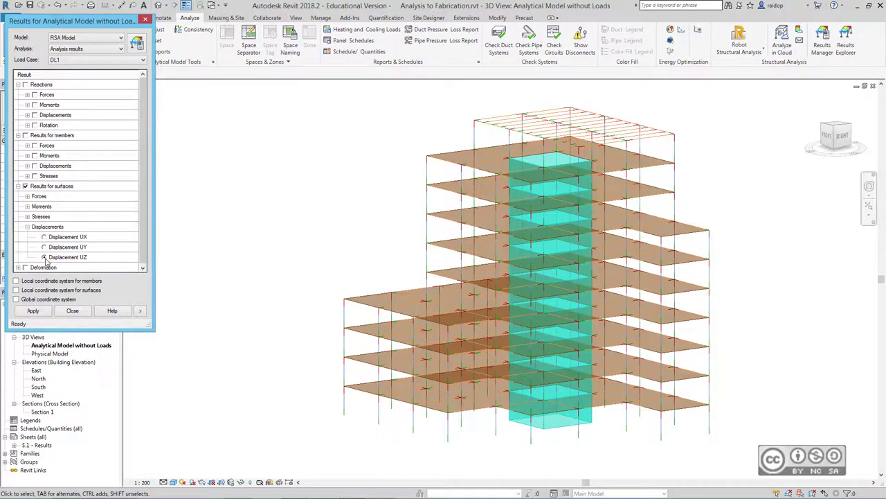
{"action": "left_click", "coordinate": [44, 258]}
{"action": "left_click", "coordinate": [33, 311]}
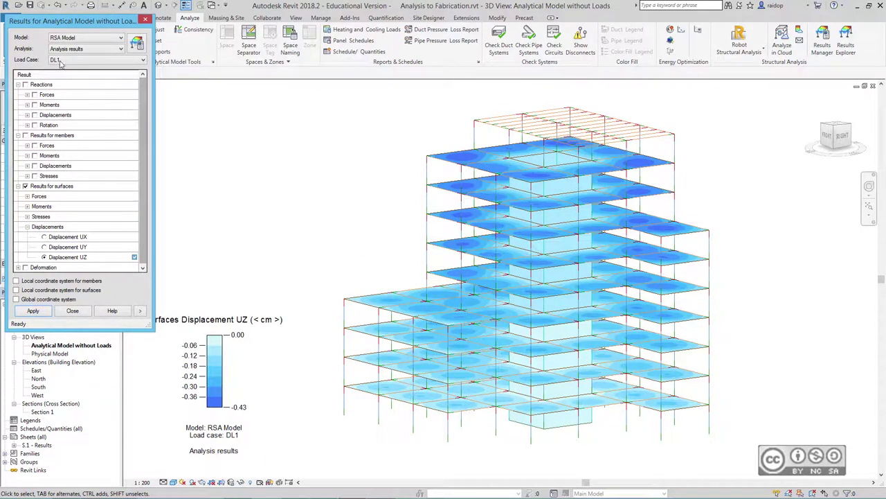
Step: Change the Displacement UZ display style to Color map 2 and apply it
{"action": "left_click", "coordinate": [140, 312]}
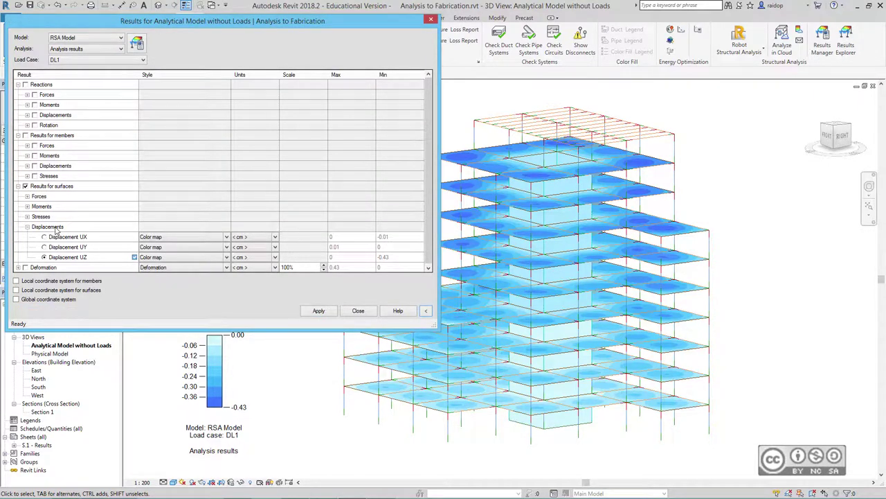
{"action": "left_click", "coordinate": [169, 258]}
{"action": "left_click", "coordinate": [166, 273]}
{"action": "left_click", "coordinate": [315, 310]}
{"action": "left_click", "coordinate": [426, 311]}
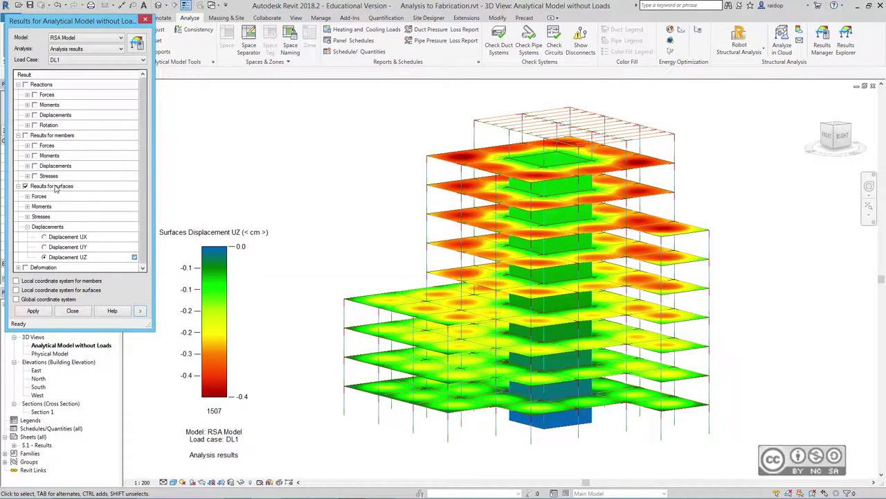
{"action": "left_click", "coordinate": [25, 187]}
Step: Show Area Bottom diagrams from the Required reinforcement for bars results
{"action": "left_click", "coordinate": [71, 49]}
{"action": "left_click", "coordinate": [71, 63]}
{"action": "left_click", "coordinate": [69, 50]}
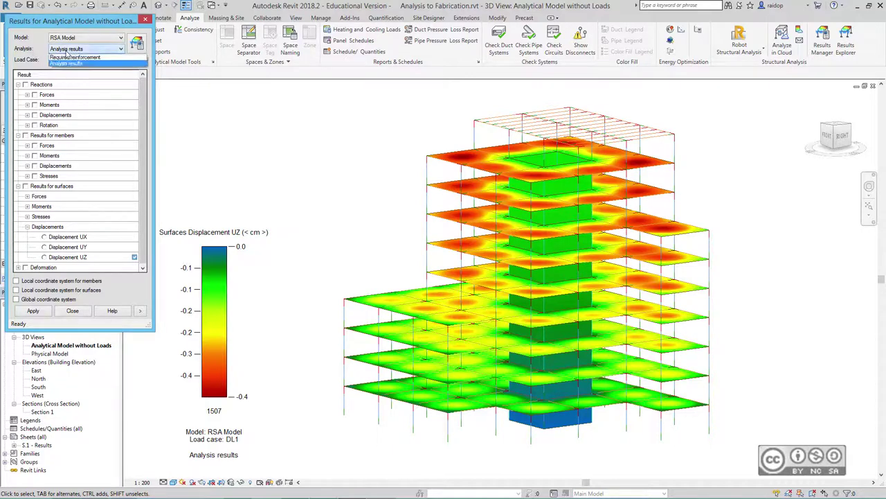
{"action": "left_click", "coordinate": [69, 57]}
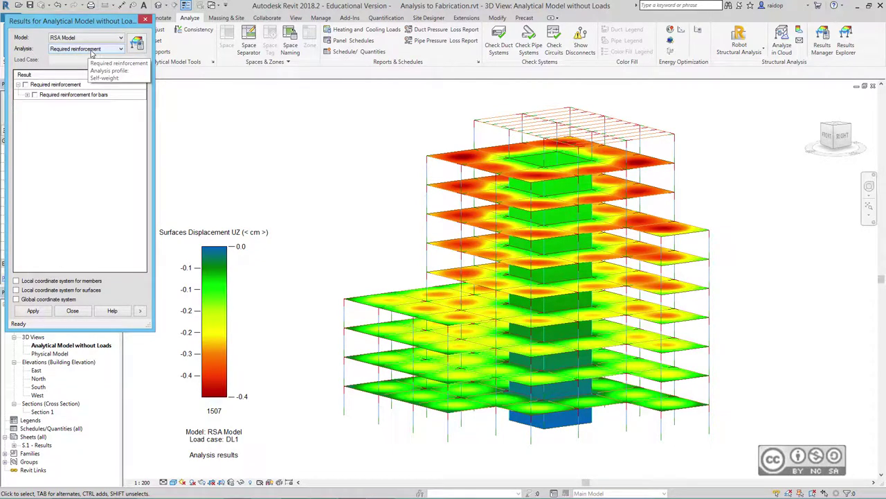
{"action": "left_click", "coordinate": [27, 95]}
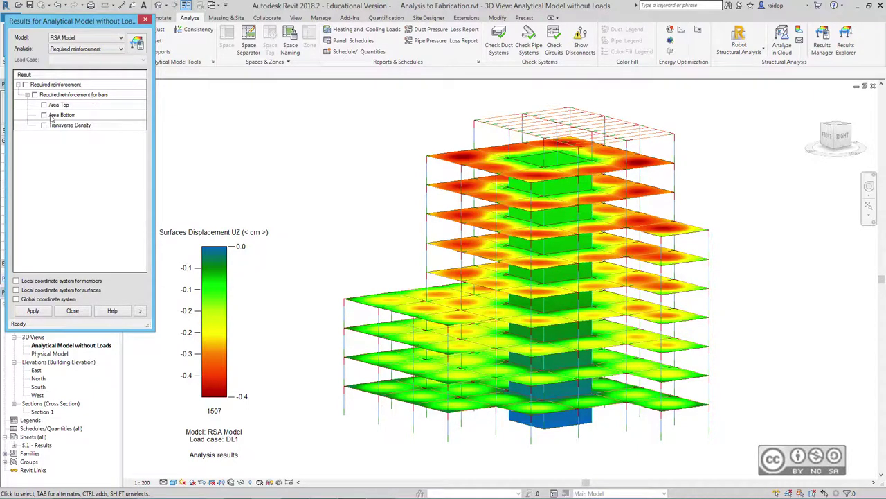
{"action": "left_click", "coordinate": [34, 311]}
Step: Reduce the Area Bottom diagram scale to 60% and close the settings
{"action": "left_click", "coordinate": [140, 313]}
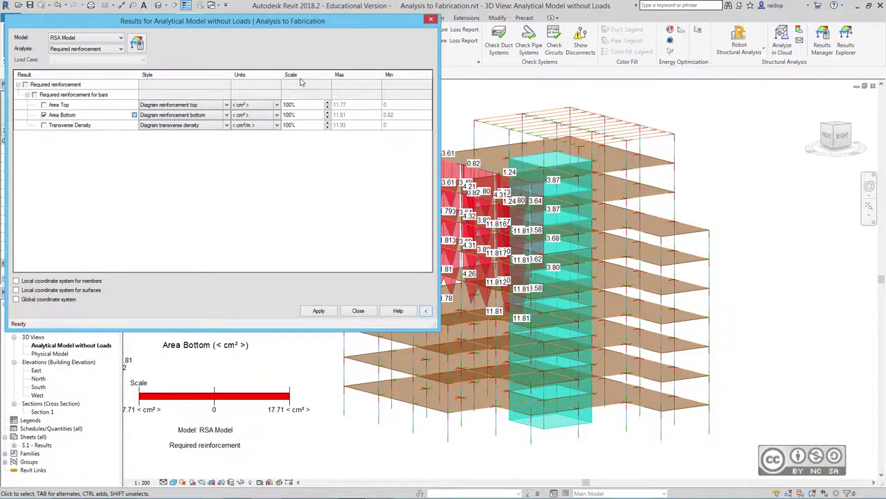
{"action": "left_click", "coordinate": [313, 115]}
{"action": "left_click", "coordinate": [328, 117]}
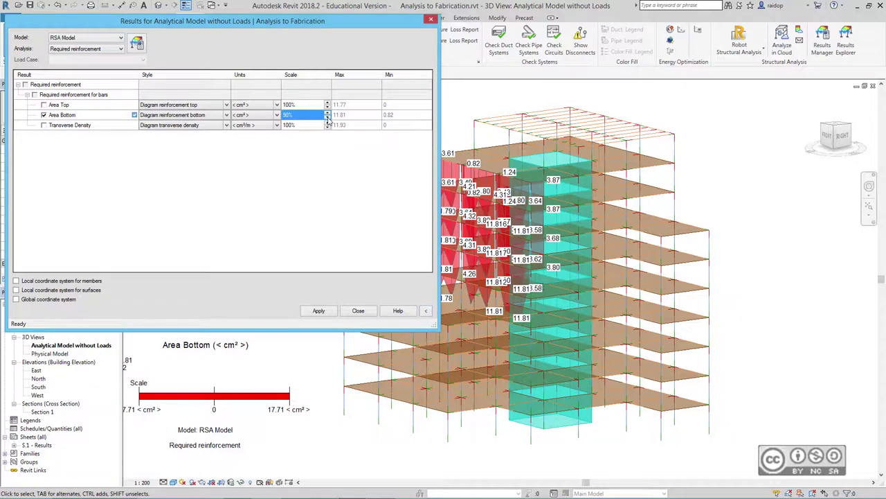
{"action": "left_click", "coordinate": [328, 119]}
{"action": "left_click", "coordinate": [327, 119]}
{"action": "left_click", "coordinate": [358, 310]}
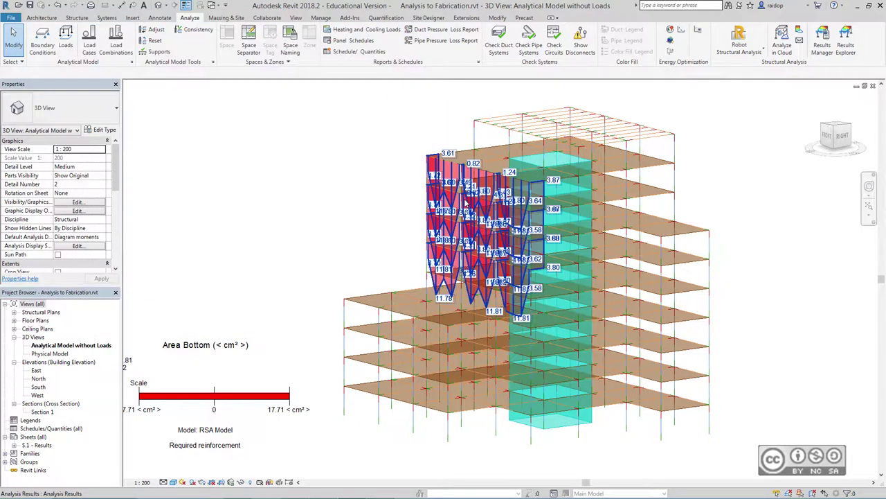
Step: Set the Diagram reinforcement bottom style's label text to 1.5mm Arial
{"action": "left_click", "coordinate": [466, 203]}
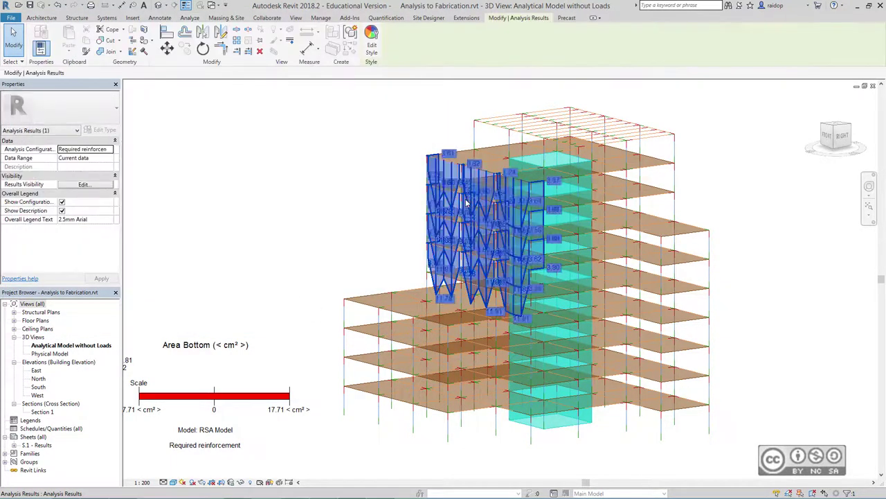
{"action": "left_click", "coordinate": [372, 45]}
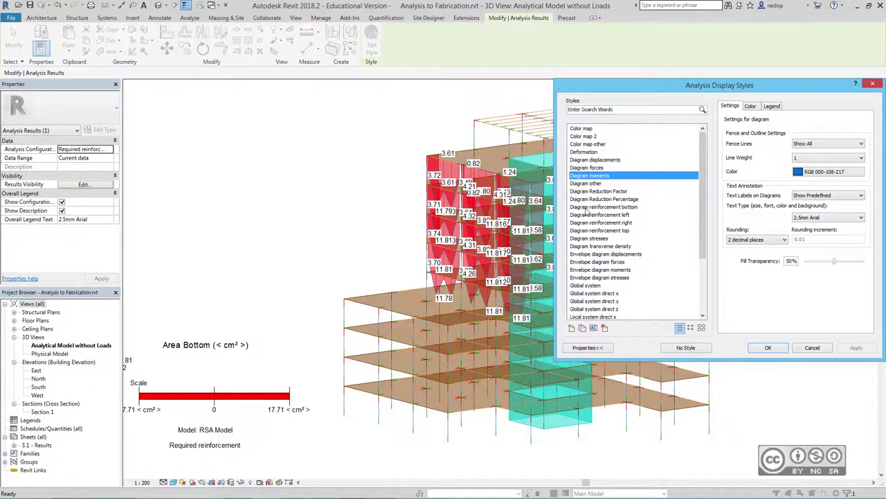
{"action": "left_click", "coordinate": [613, 208]}
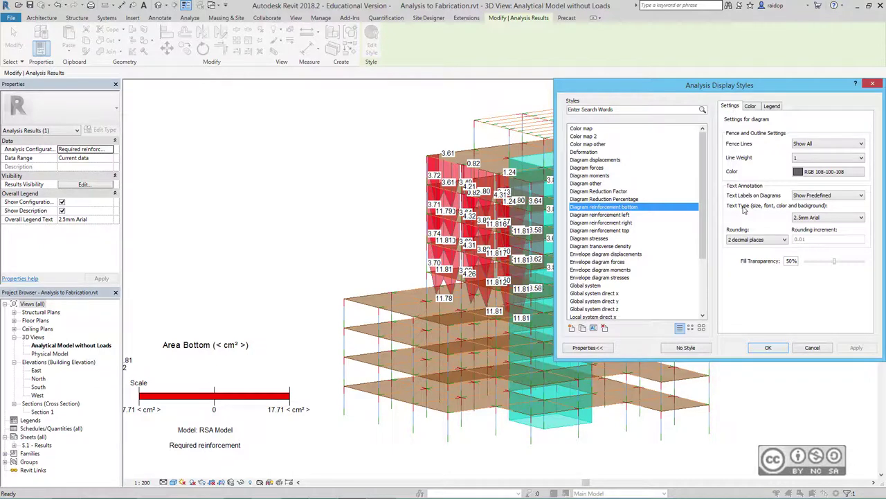
{"action": "left_click", "coordinate": [861, 218]}
{"action": "left_click", "coordinate": [814, 266]}
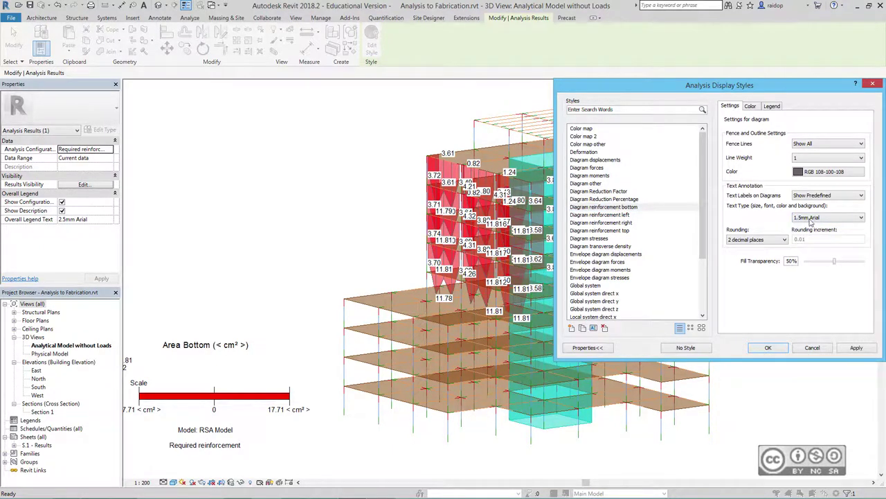
{"action": "left_click", "coordinate": [856, 348]}
{"action": "left_click", "coordinate": [857, 350]}
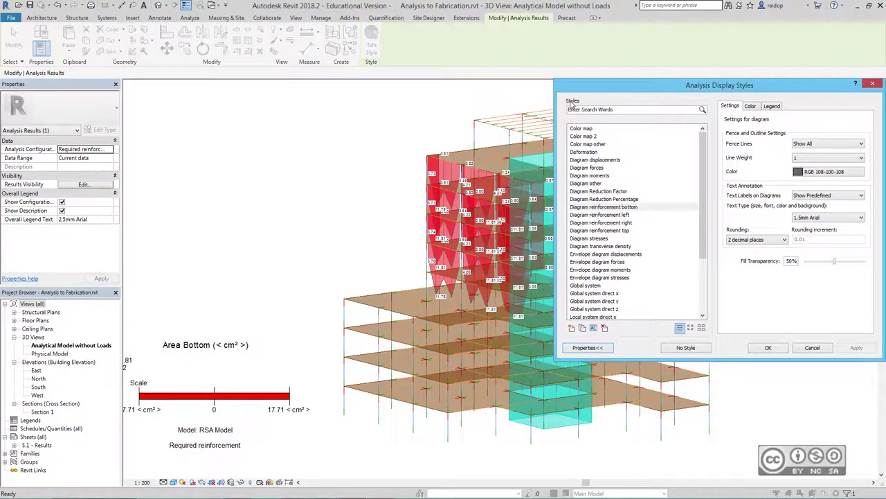
Step: Give the Diagram reinforcement top style 1.5mm Arial labels too, then close the editor
{"action": "left_click", "coordinate": [602, 230]}
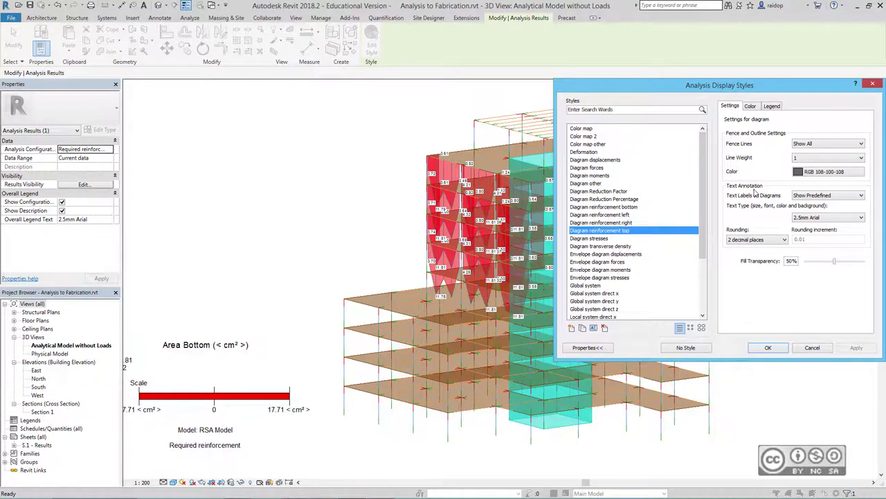
{"action": "left_click", "coordinate": [808, 218]}
{"action": "left_click", "coordinate": [809, 264]}
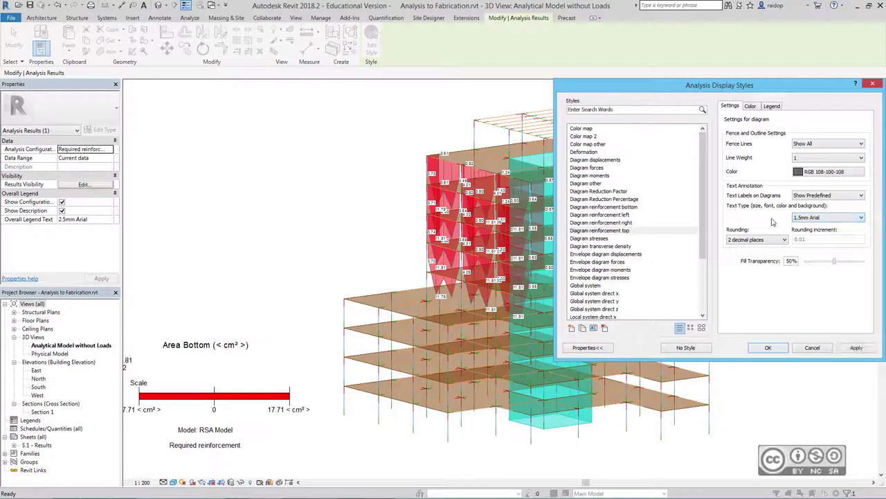
{"action": "left_click", "coordinate": [856, 348]}
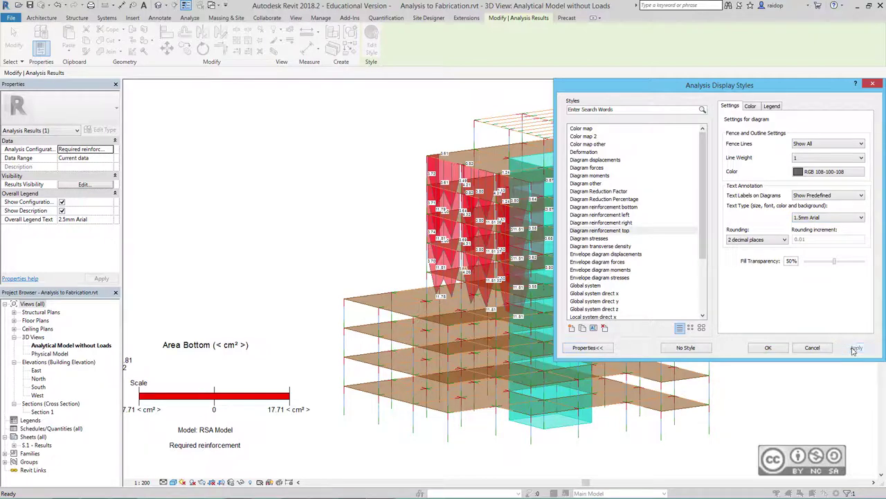
{"action": "left_click", "coordinate": [873, 83]}
{"action": "left_click", "coordinate": [845, 46]}
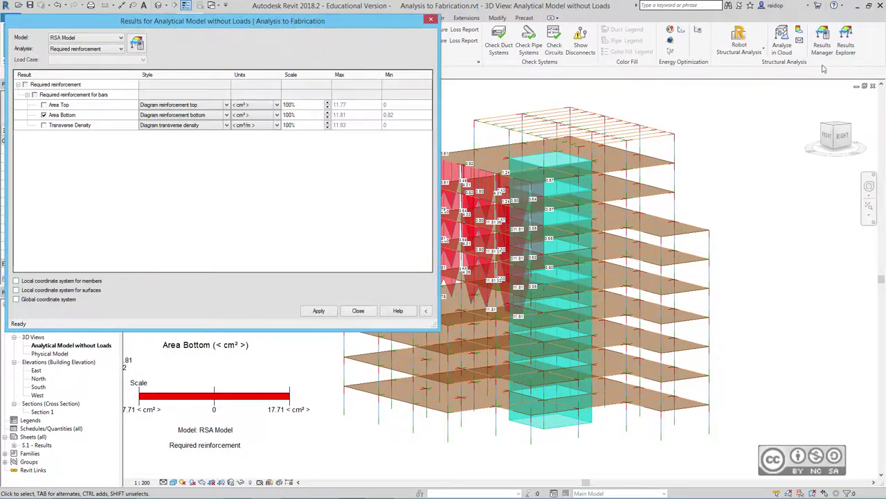
Step: Untick Area Bottom and apply, clearing the reinforcement diagrams, then close Results
{"action": "left_click", "coordinate": [44, 115]}
{"action": "left_click", "coordinate": [318, 311]}
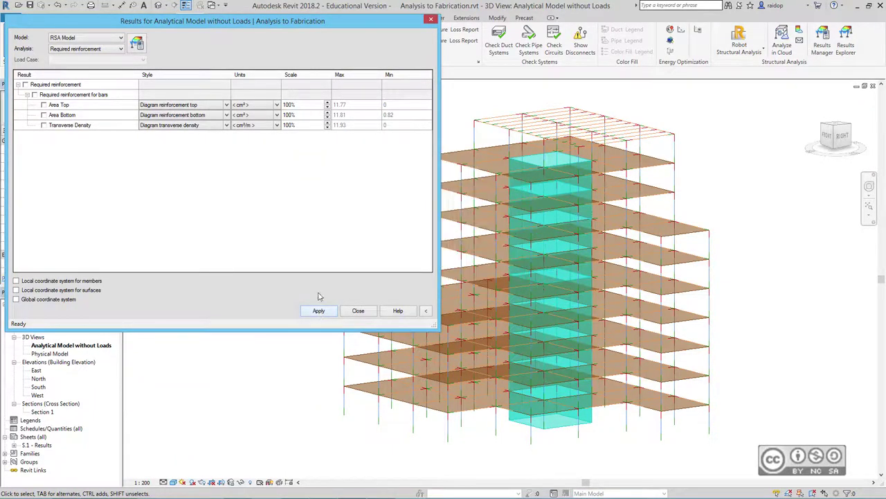
{"action": "left_click", "coordinate": [431, 19]}
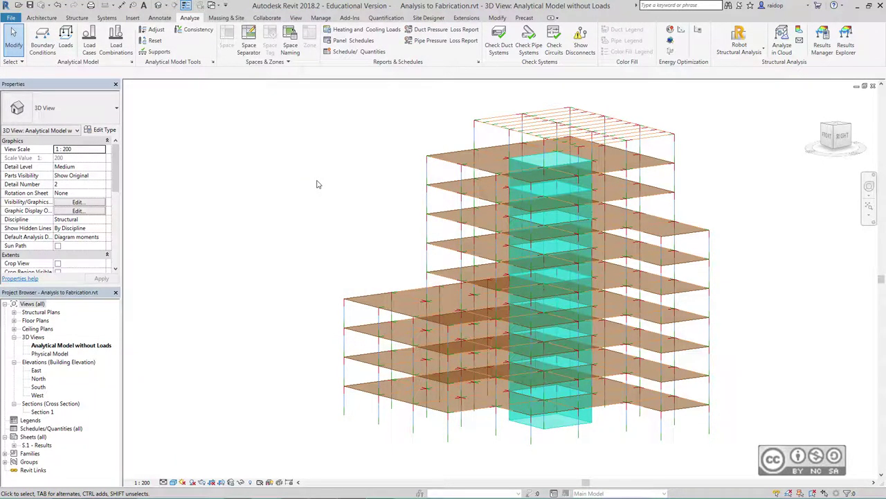